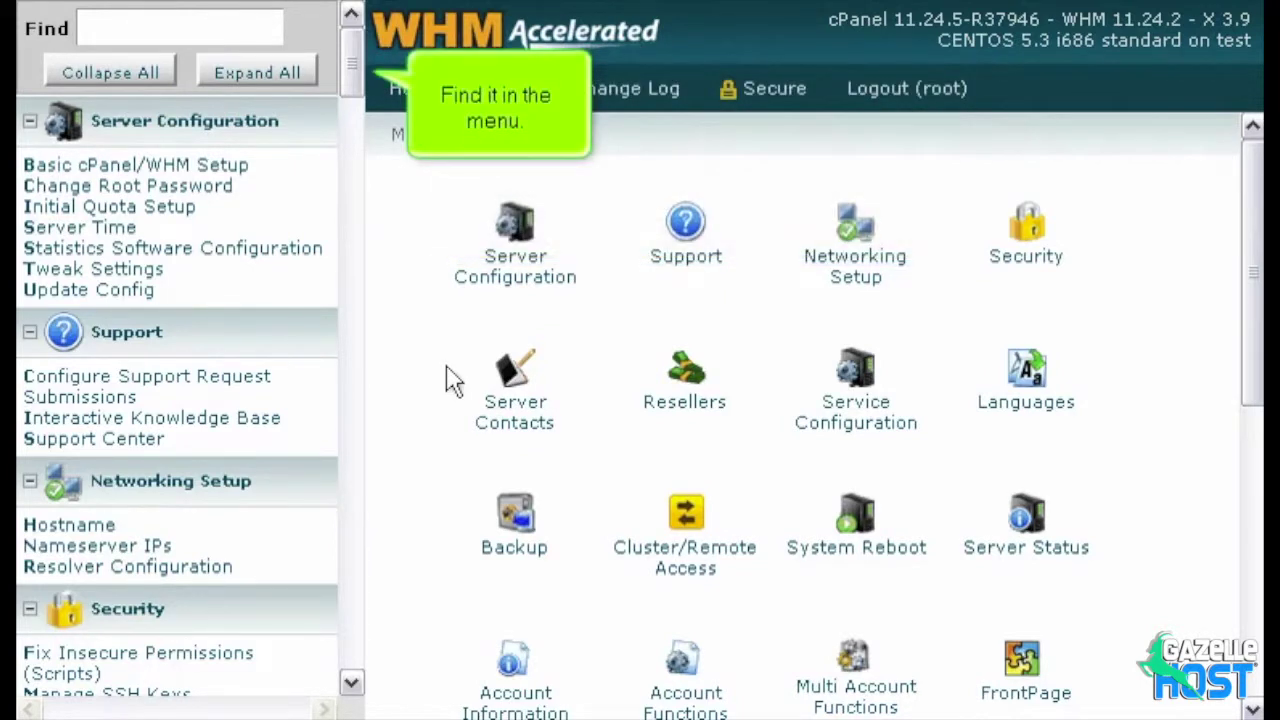
# Step: View the list of installed language files in the Languages section
pyautogui.click(356, 190)
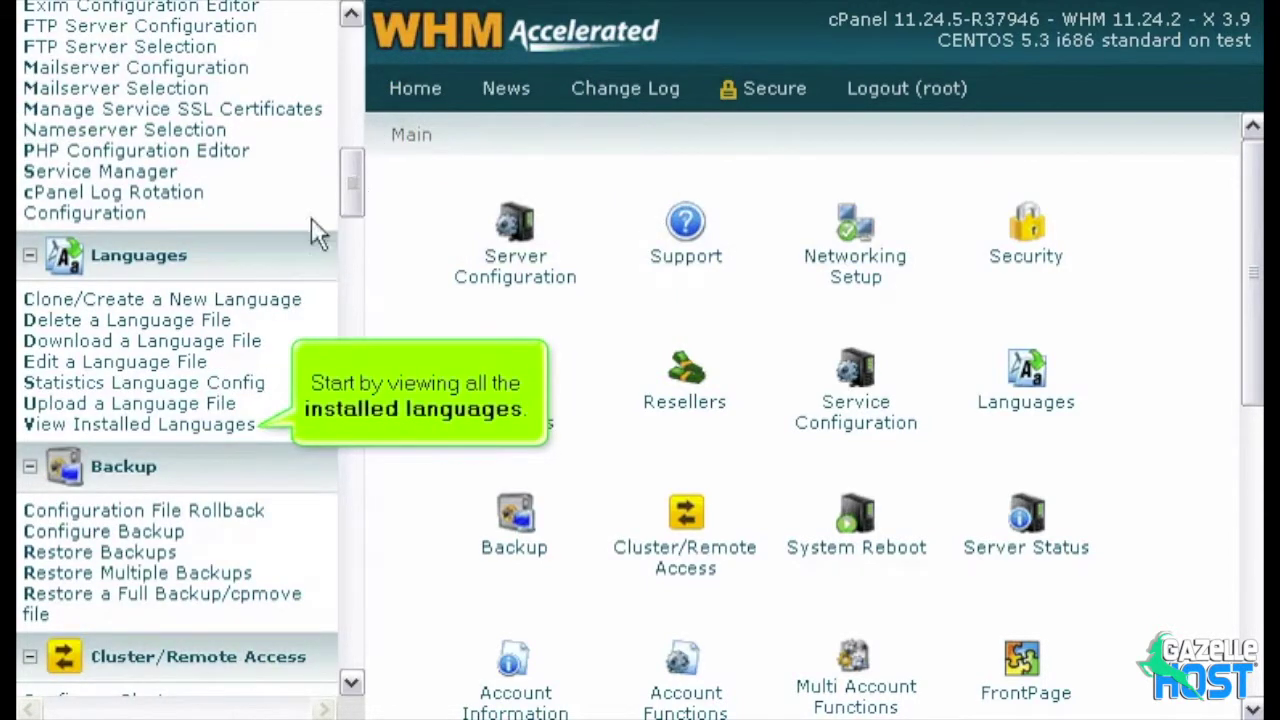
pyautogui.click(110, 426)
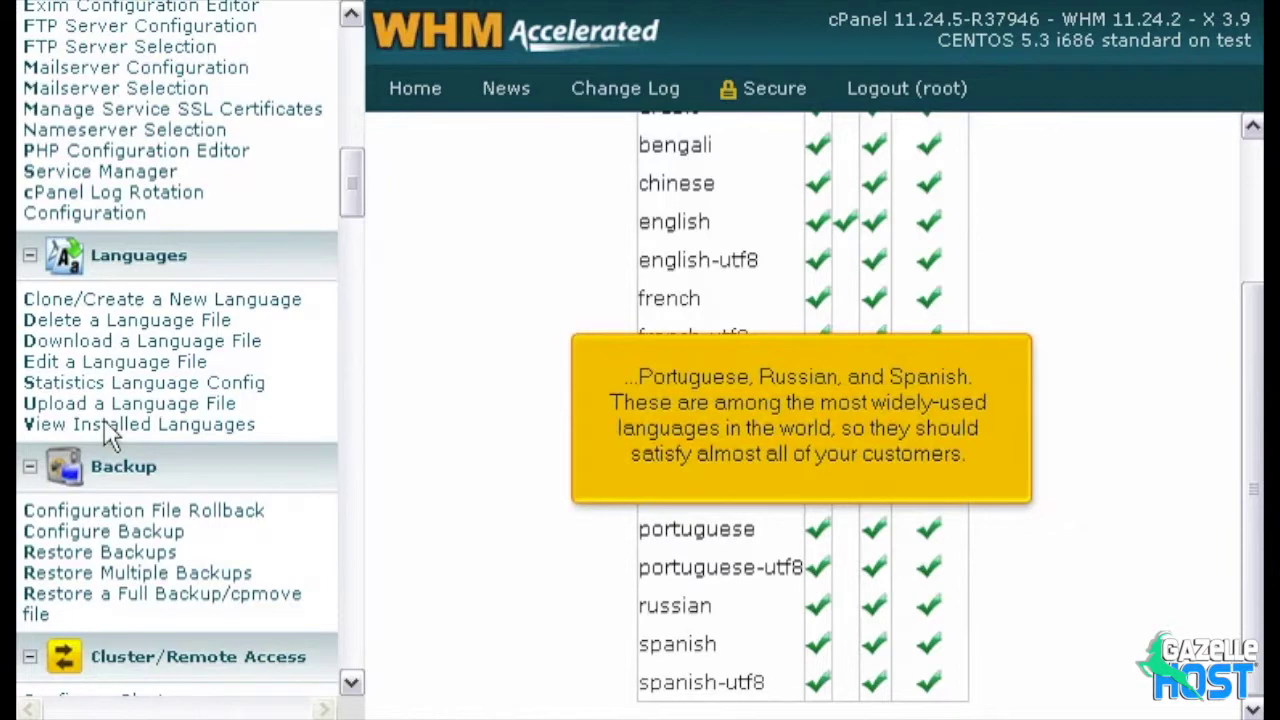
pyautogui.click(110, 425)
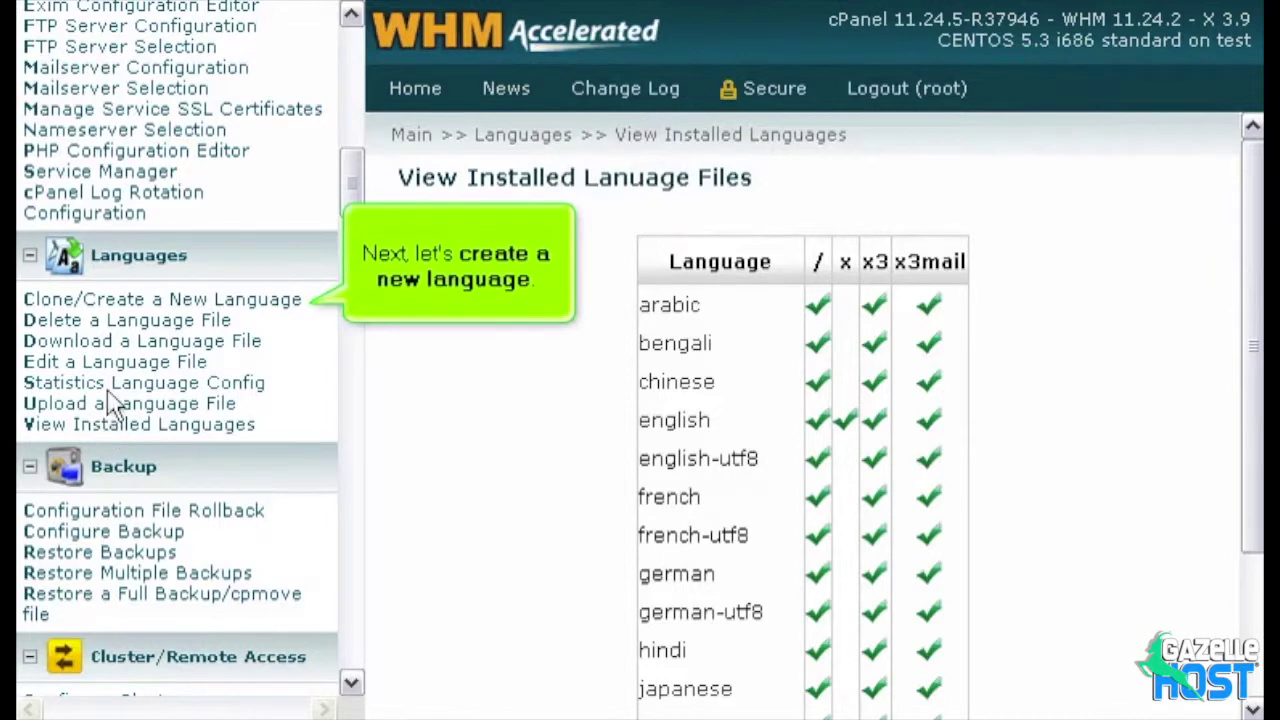
# Step: Start a new language by cloning english for Root, Addons & All Themes
pyautogui.click(128, 302)
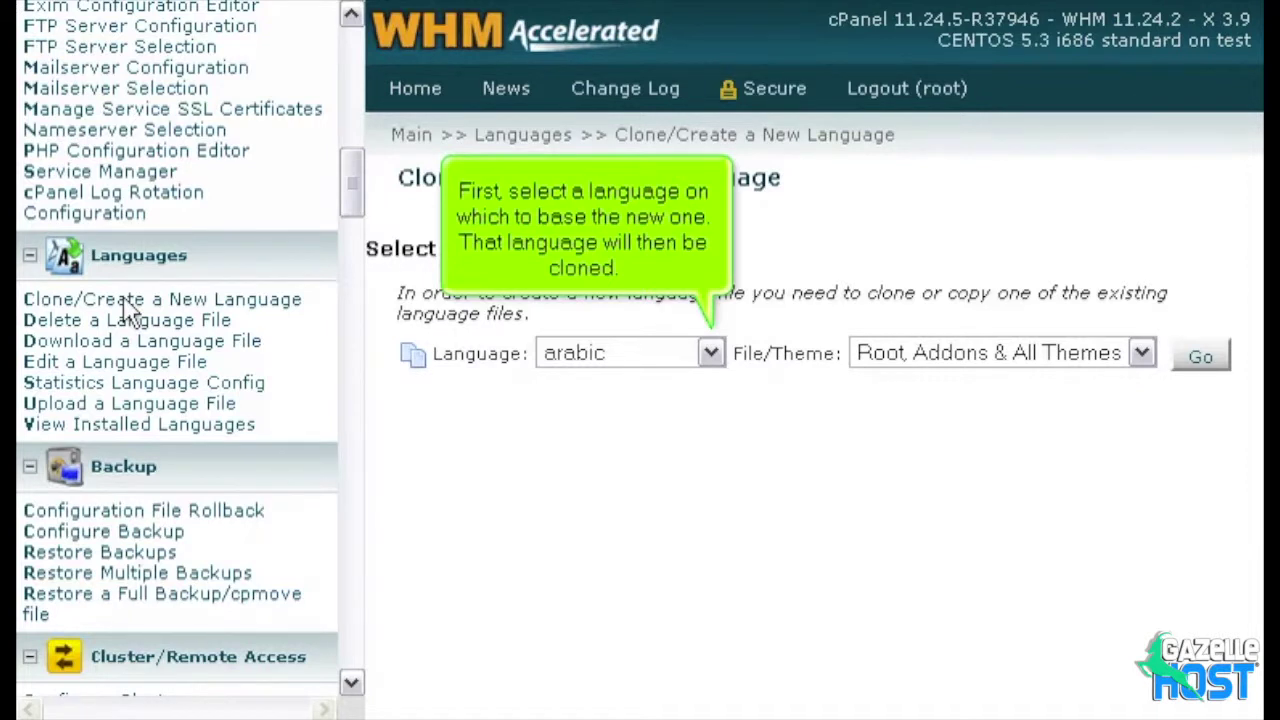
pyautogui.click(706, 358)
pyautogui.click(584, 462)
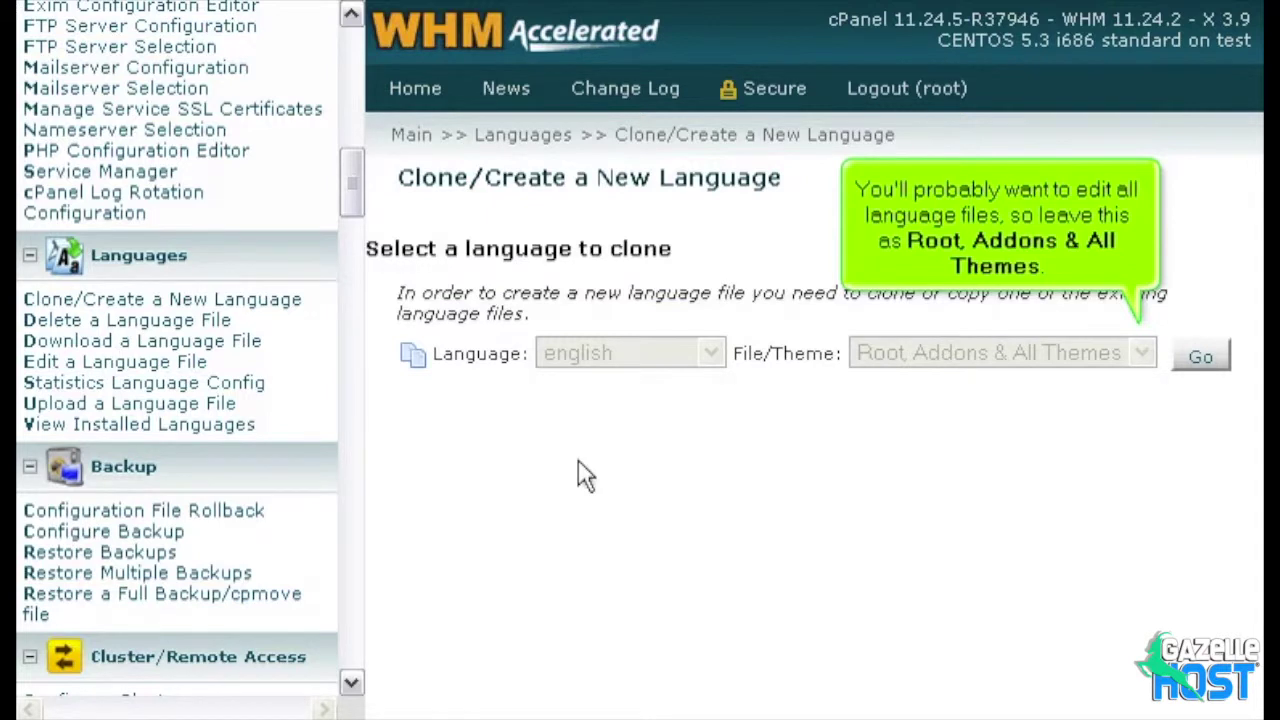
pyautogui.click(1141, 354)
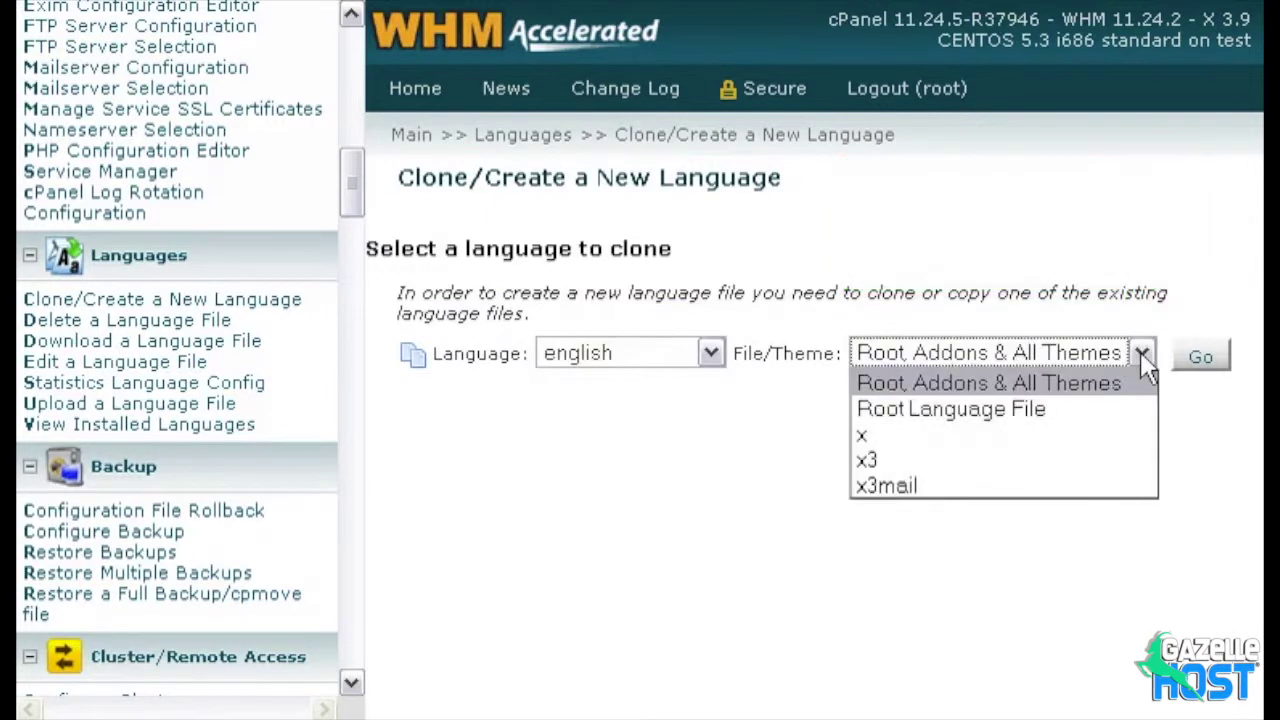
pyautogui.click(1055, 381)
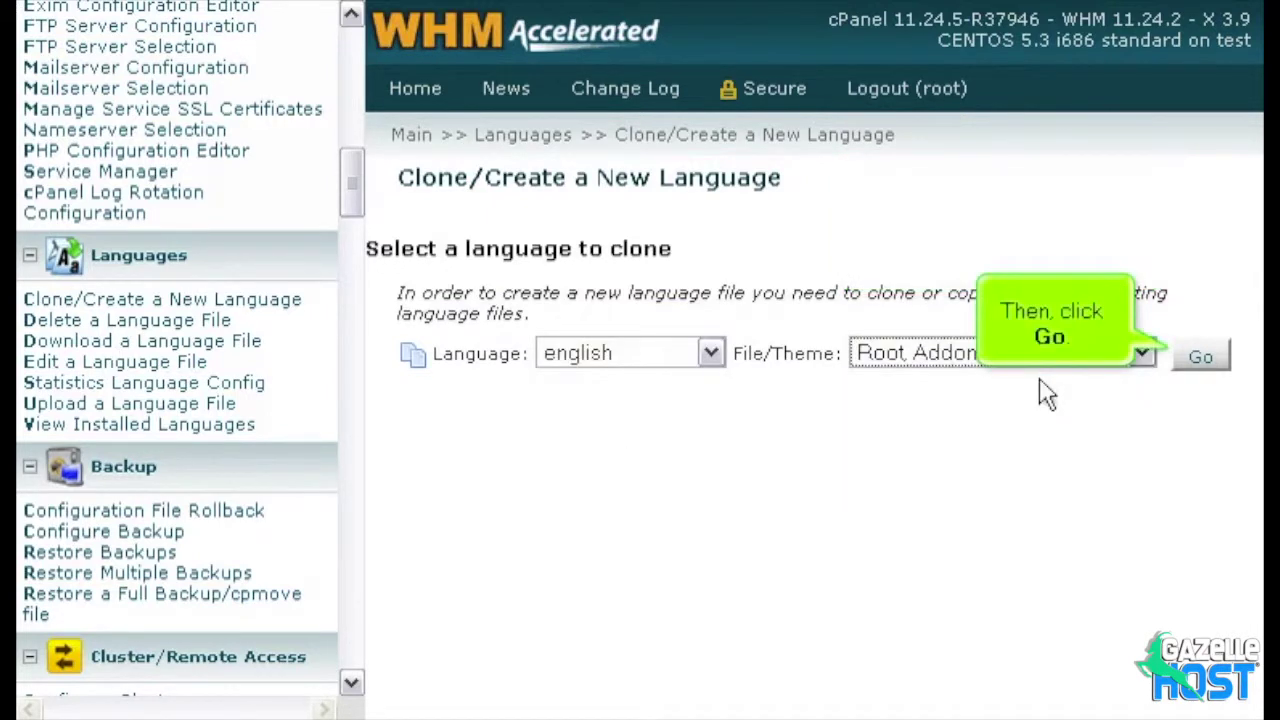
pyautogui.click(1199, 360)
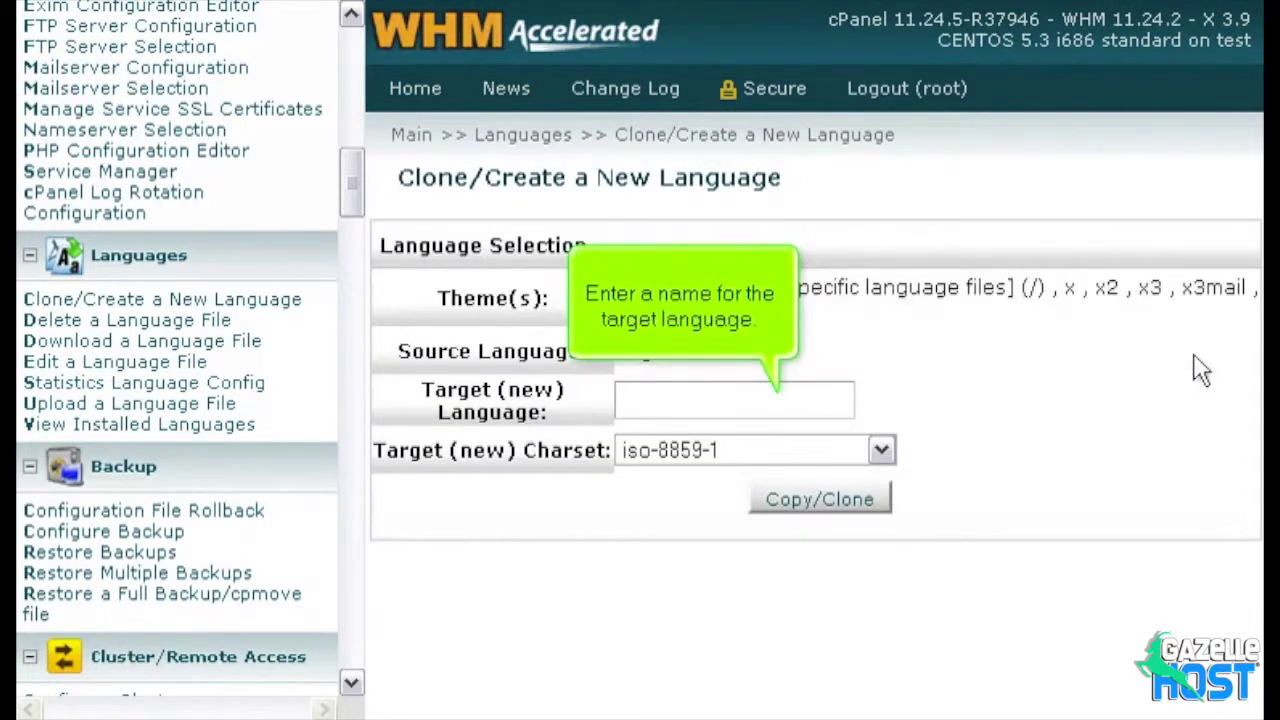
# Step: Name the target language english2 and create the clone
pyautogui.click(834, 412)
pyautogui.write('english2')
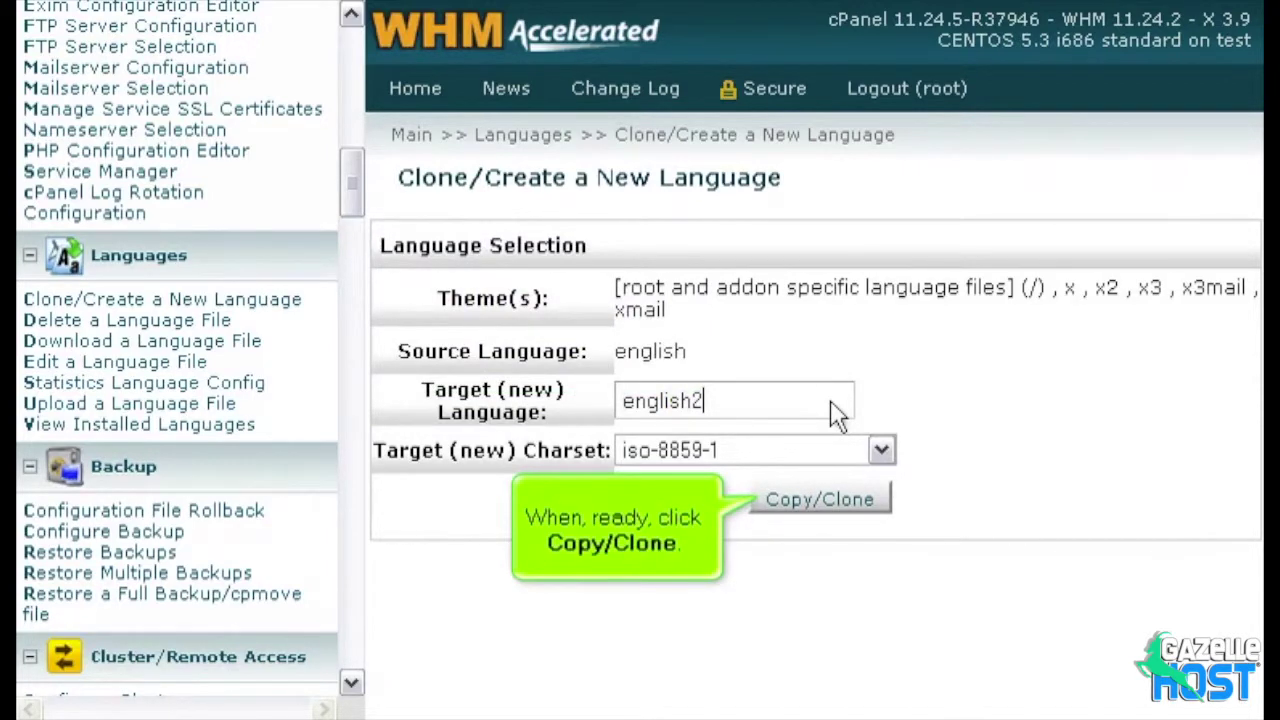
pyautogui.click(862, 499)
pyautogui.scroll(-5, 870, 510)
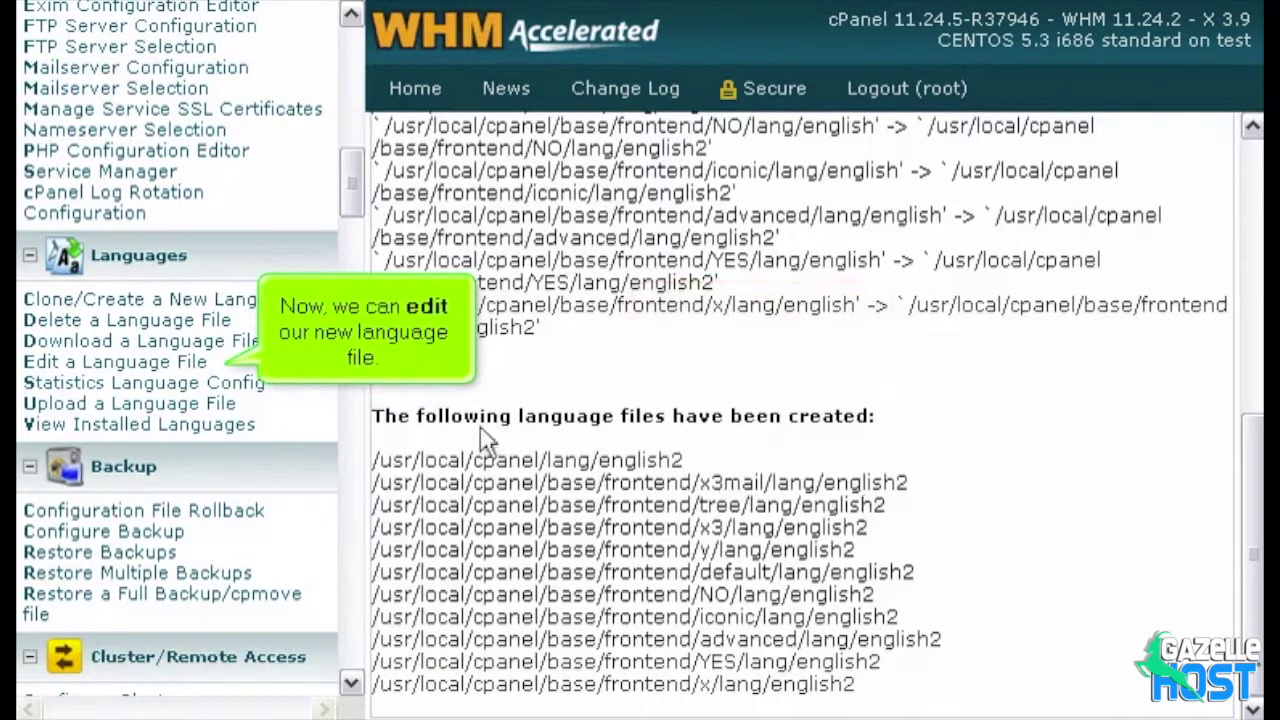
# Step: Open the Root Language File of english2 in the standard language editor
pyautogui.click(140, 364)
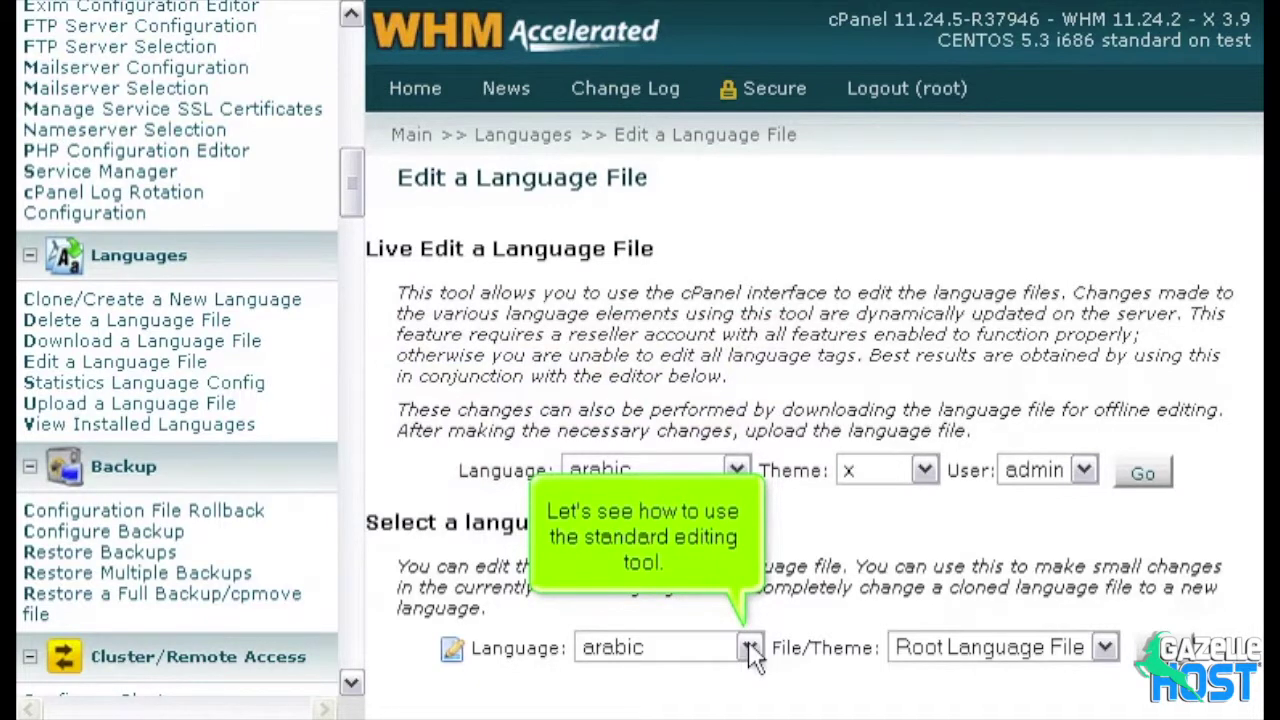
pyautogui.click(750, 649)
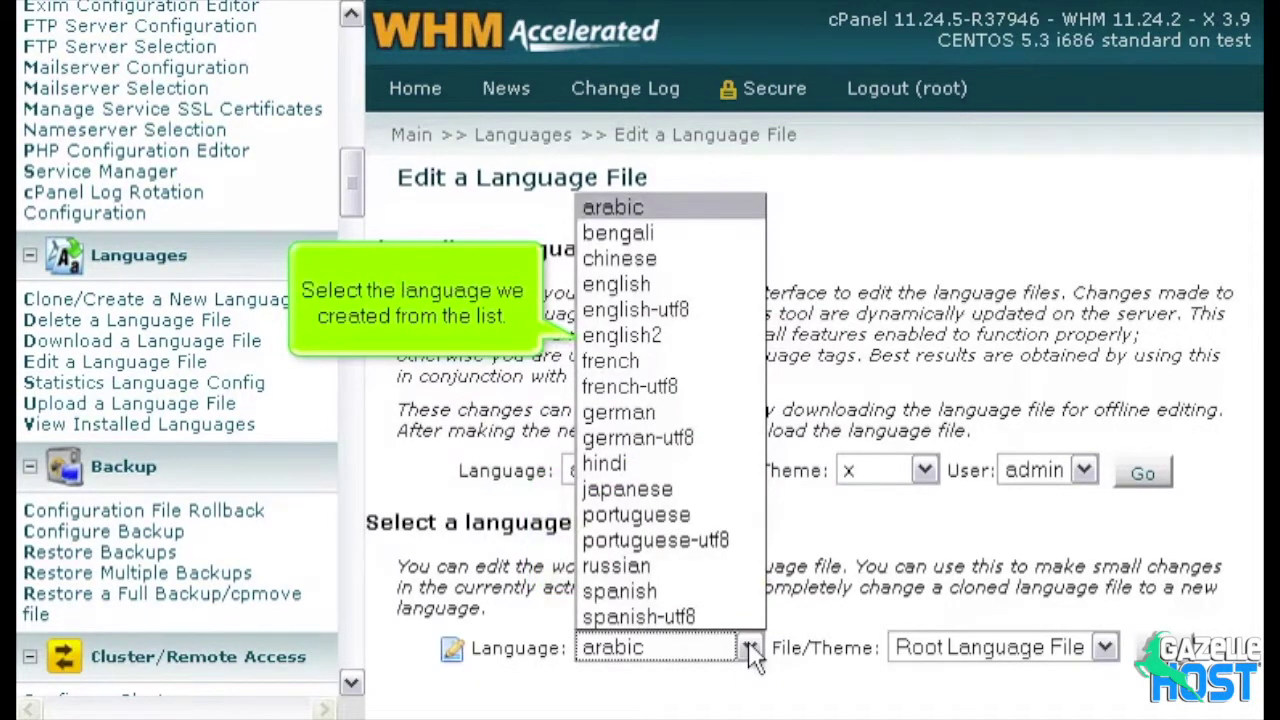
pyautogui.click(638, 336)
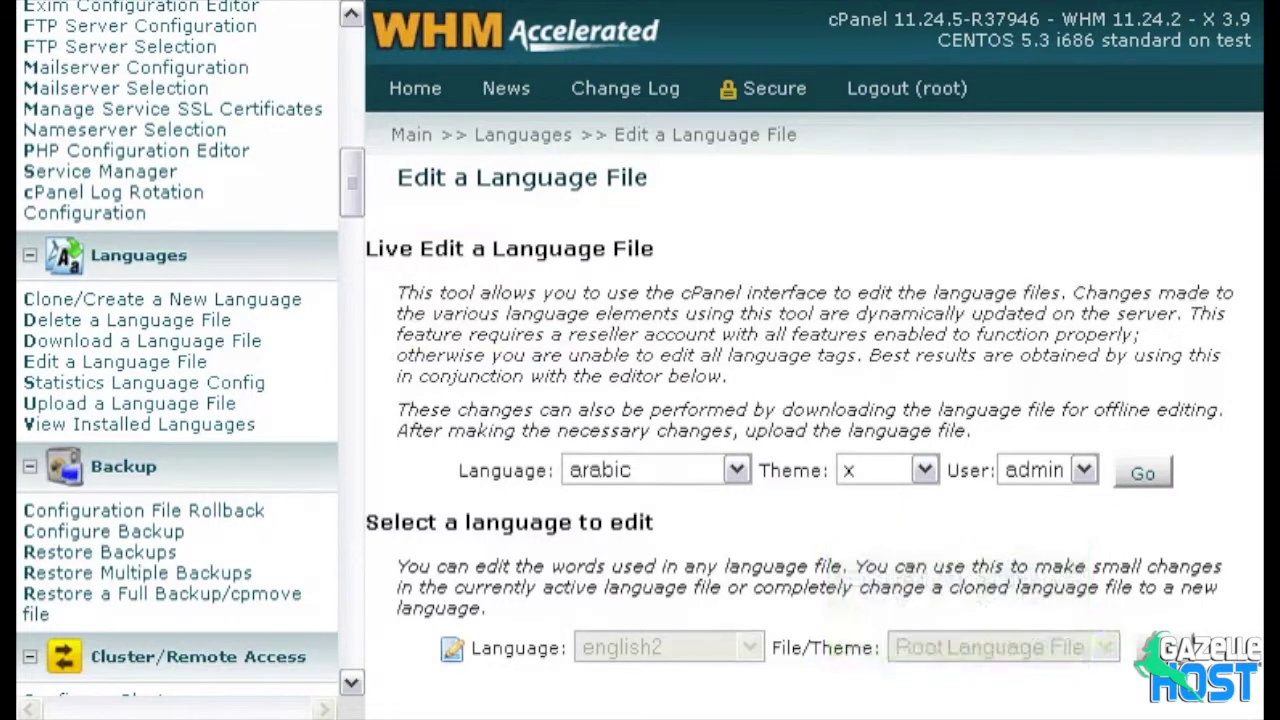
pyautogui.click(1100, 647)
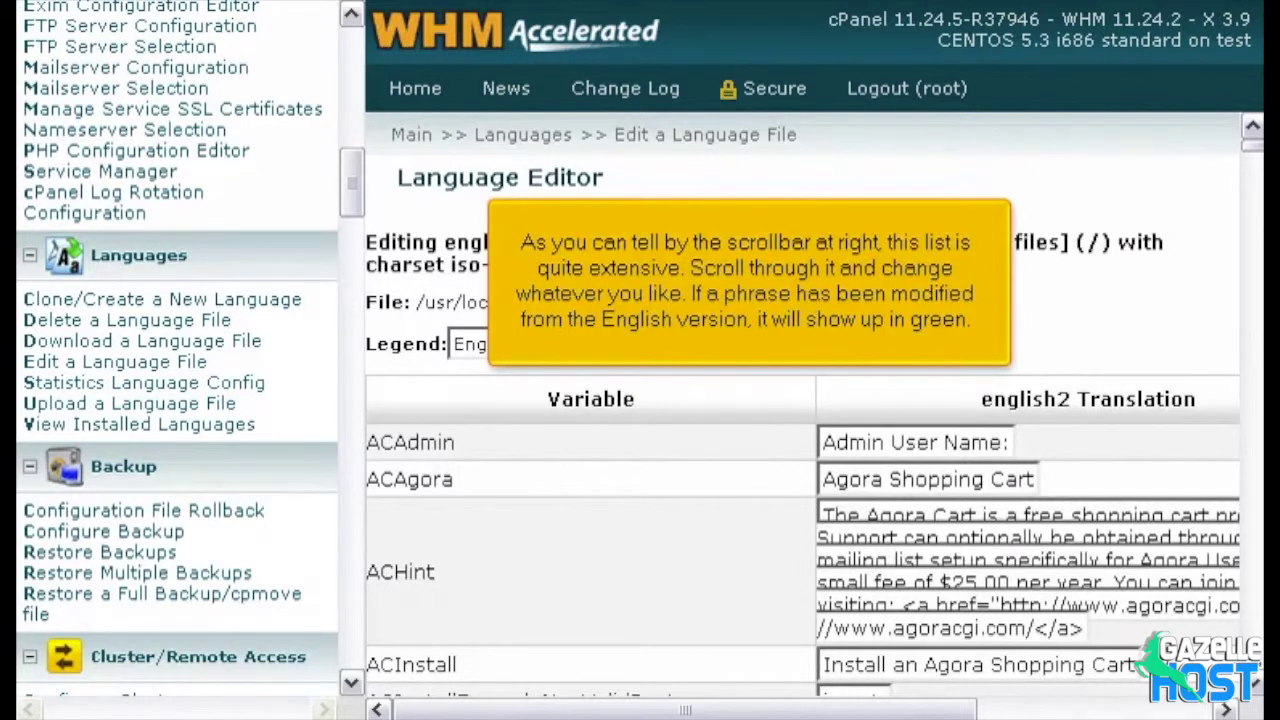
# Step: Look through the english2 translations, save the language file and open the language file upload page
pyautogui.scroll(-10, 800, 400)
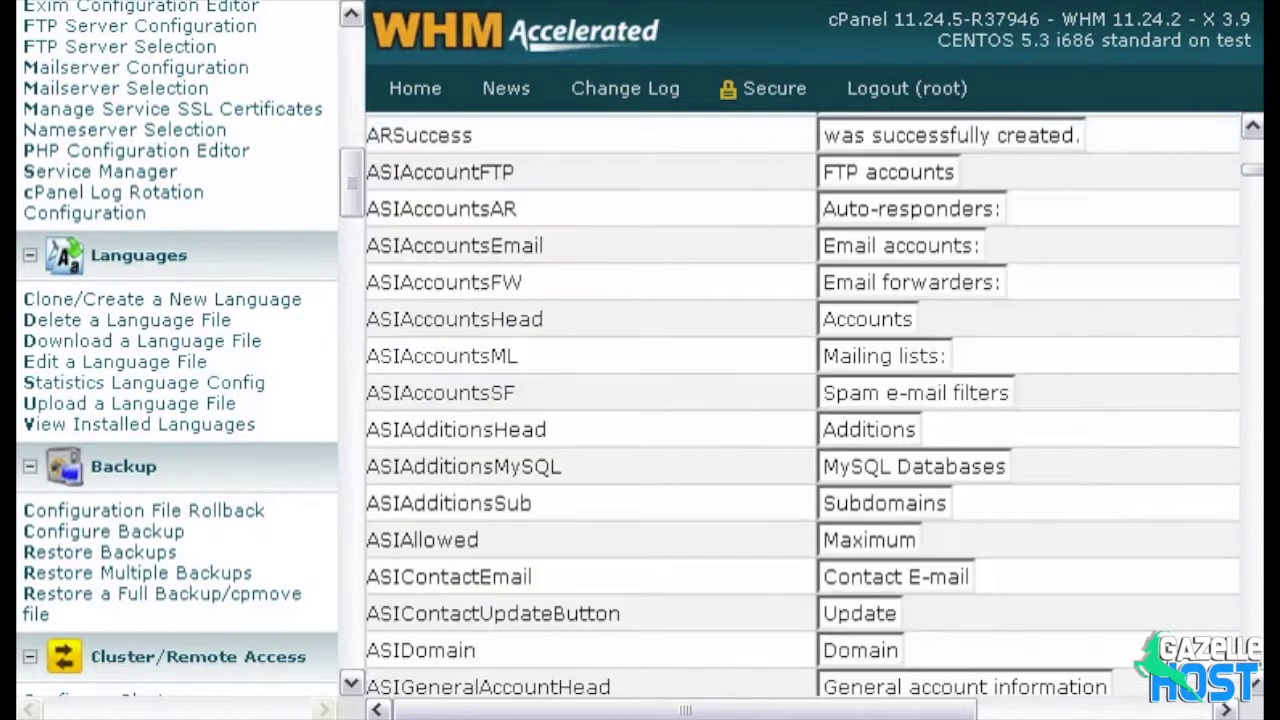
pyautogui.press('End')
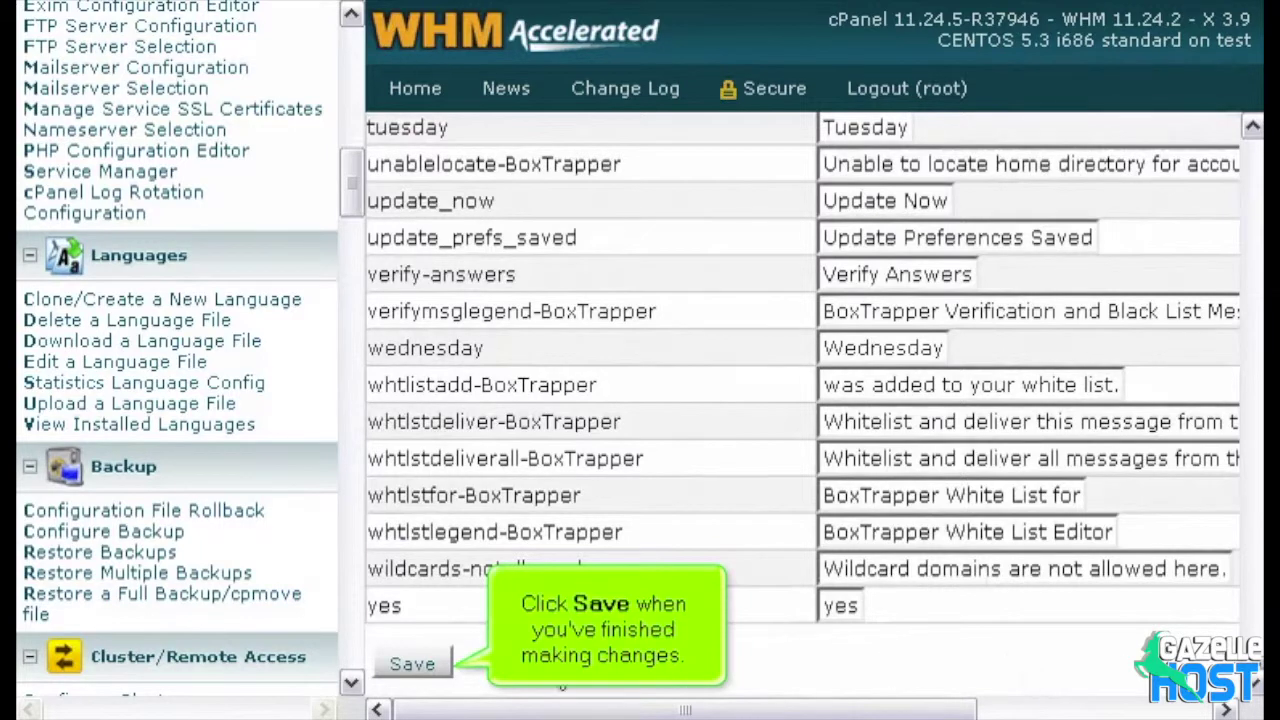
pyautogui.click(426, 664)
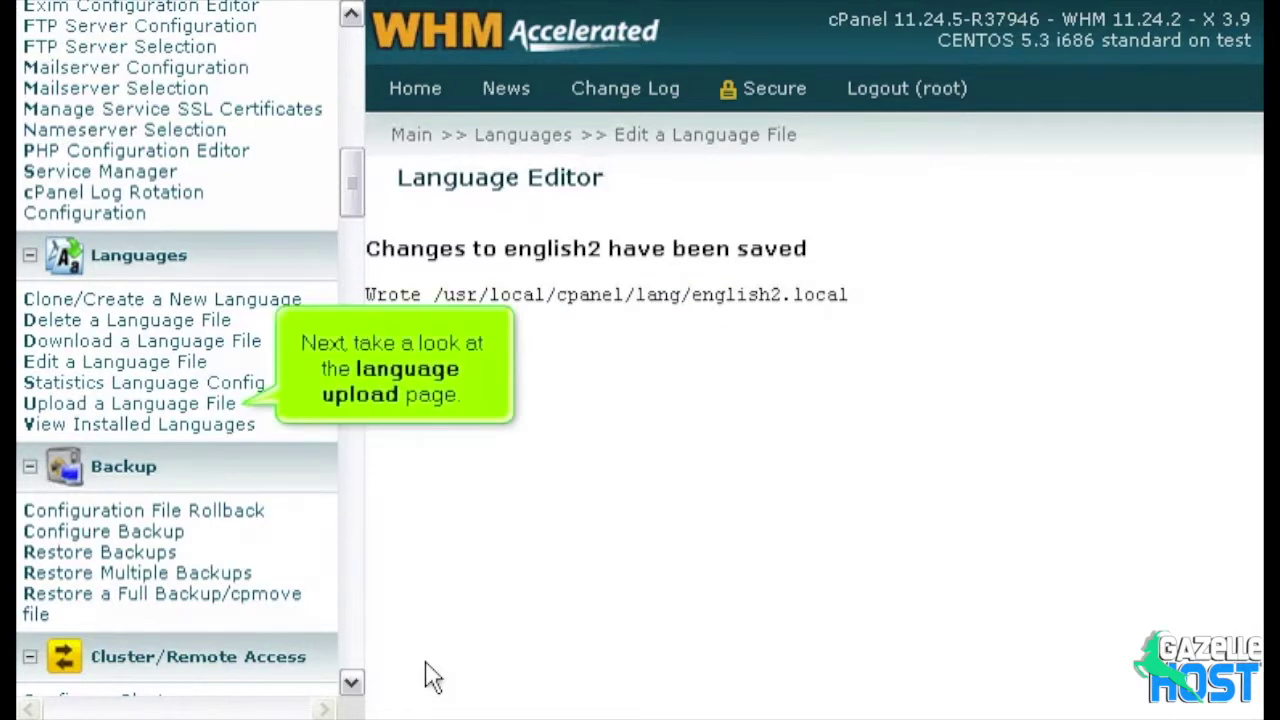
pyautogui.click(137, 406)
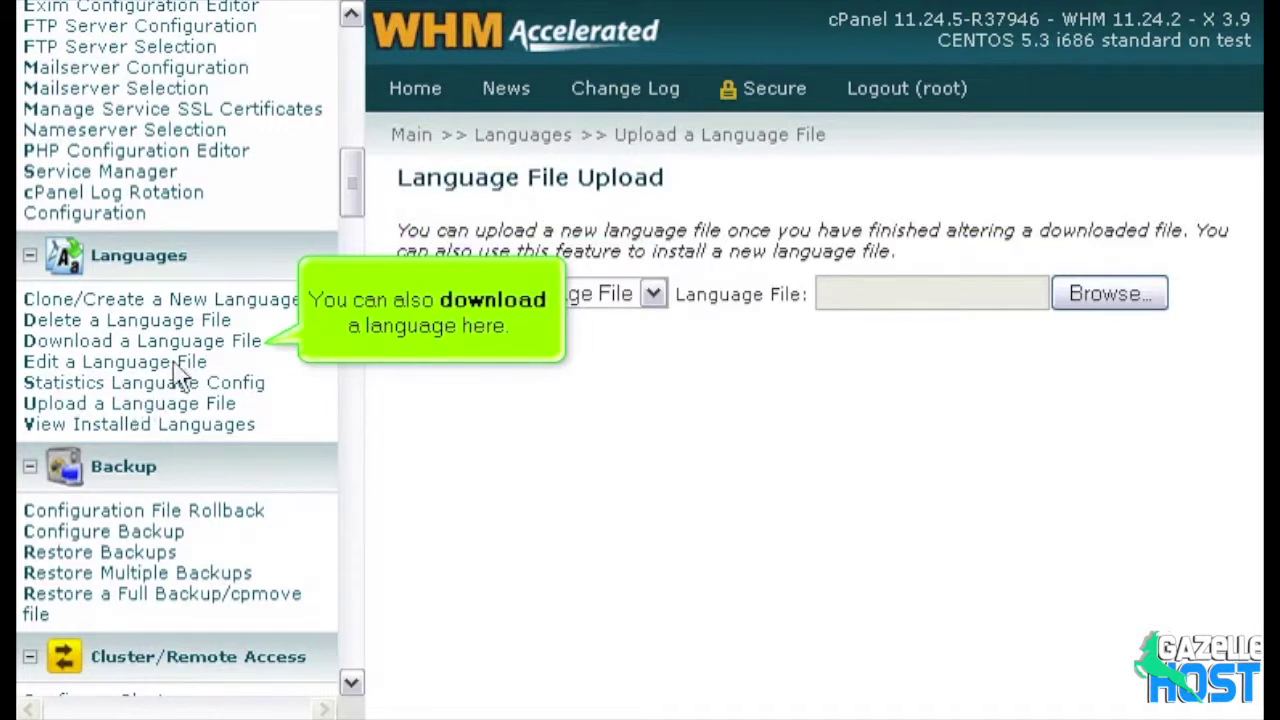
# Step: Download the english2 language file for the x3 theme and save it to disk
pyautogui.click(196, 346)
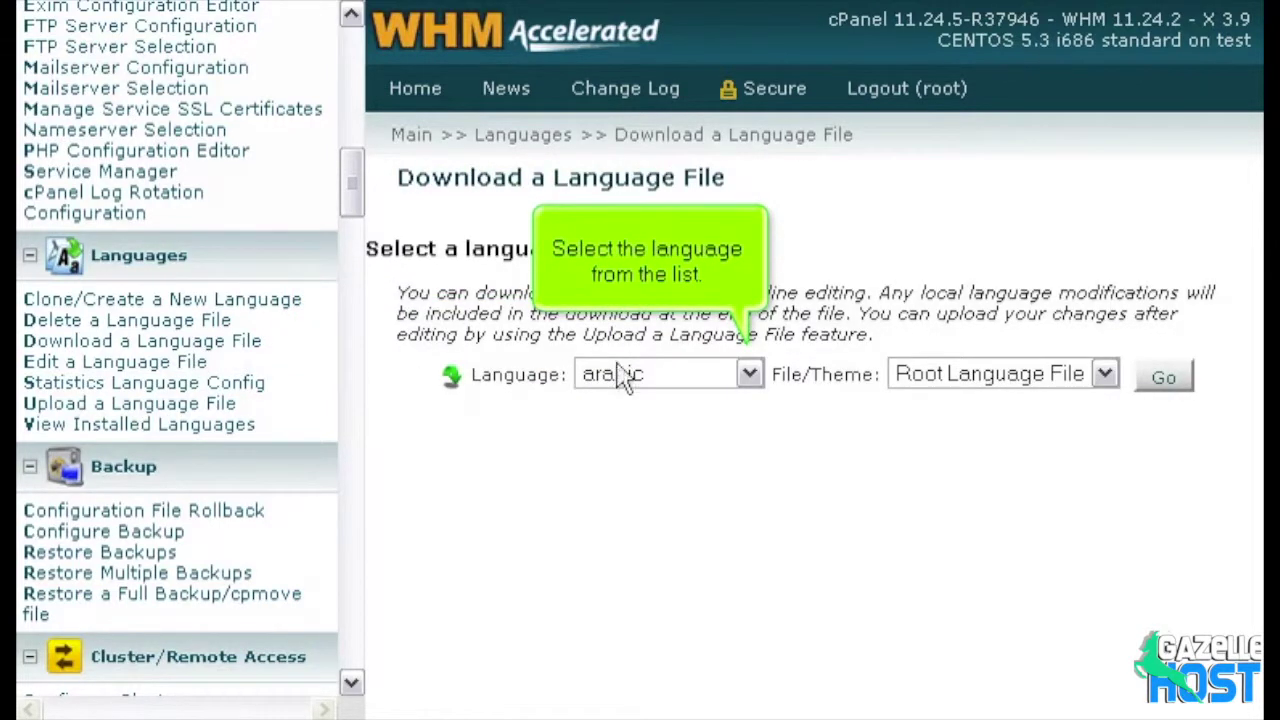
pyautogui.click(748, 374)
pyautogui.click(630, 532)
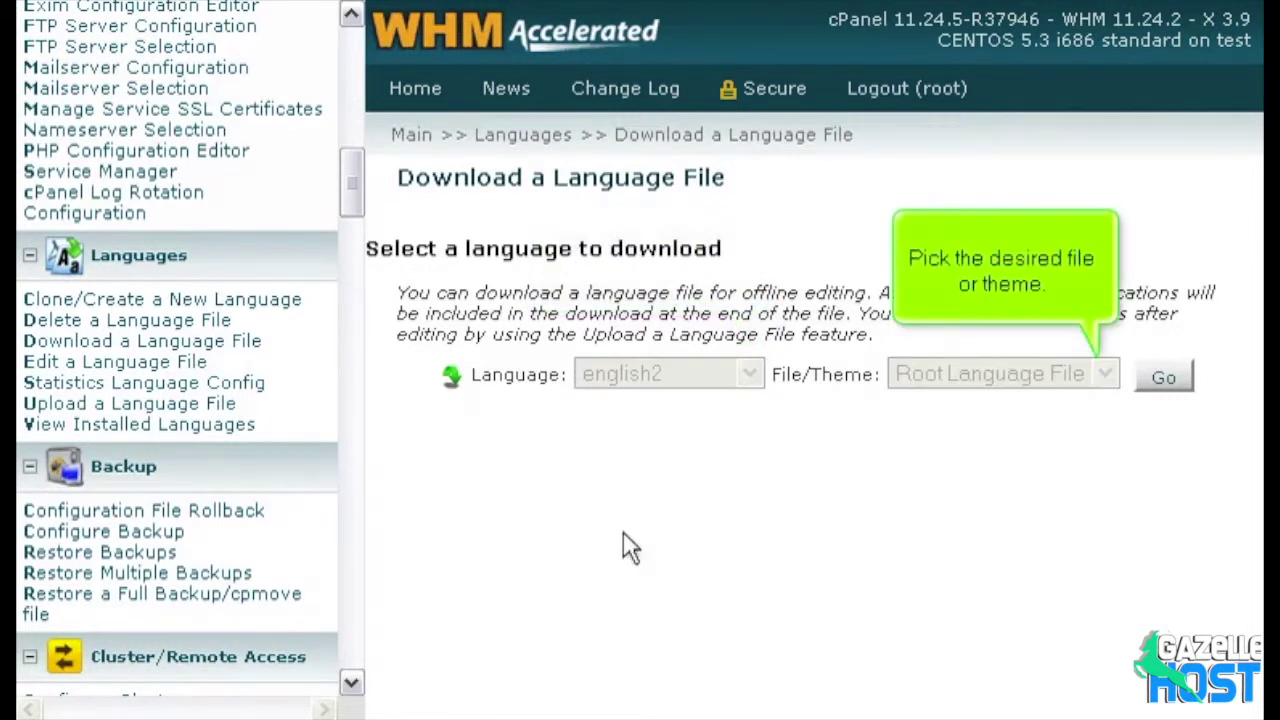
pyautogui.click(1104, 376)
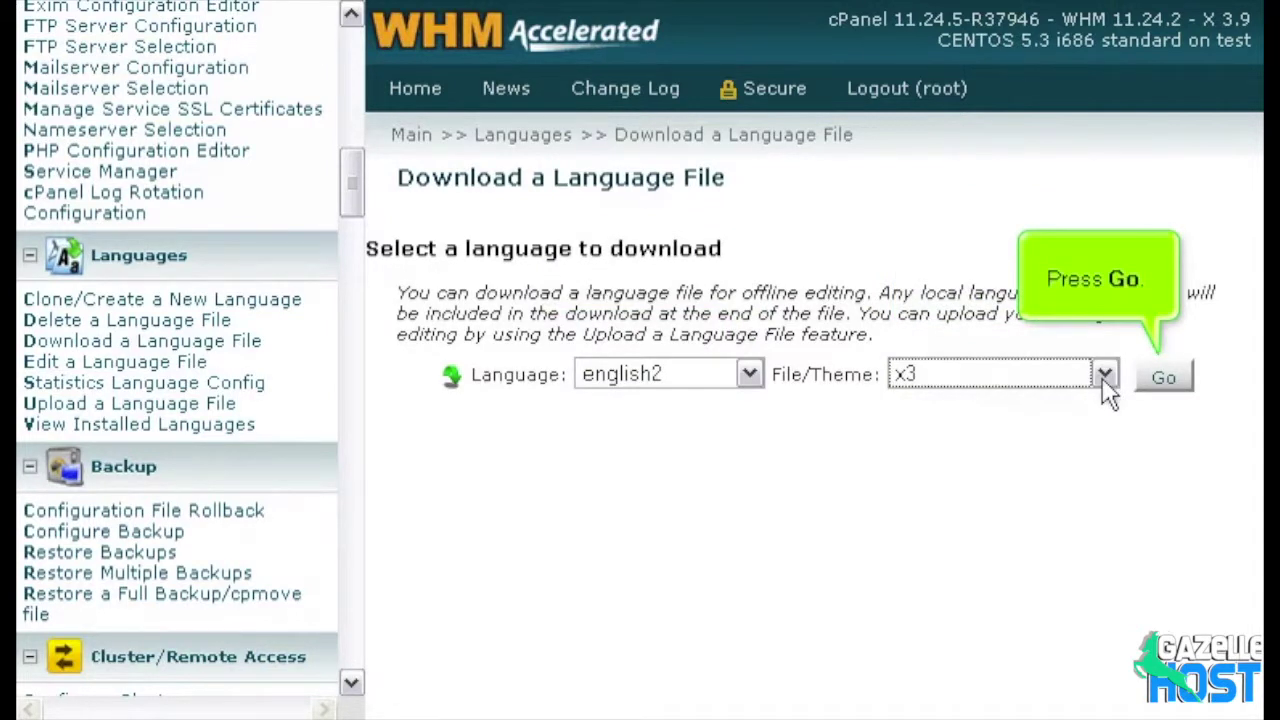
pyautogui.click(1163, 377)
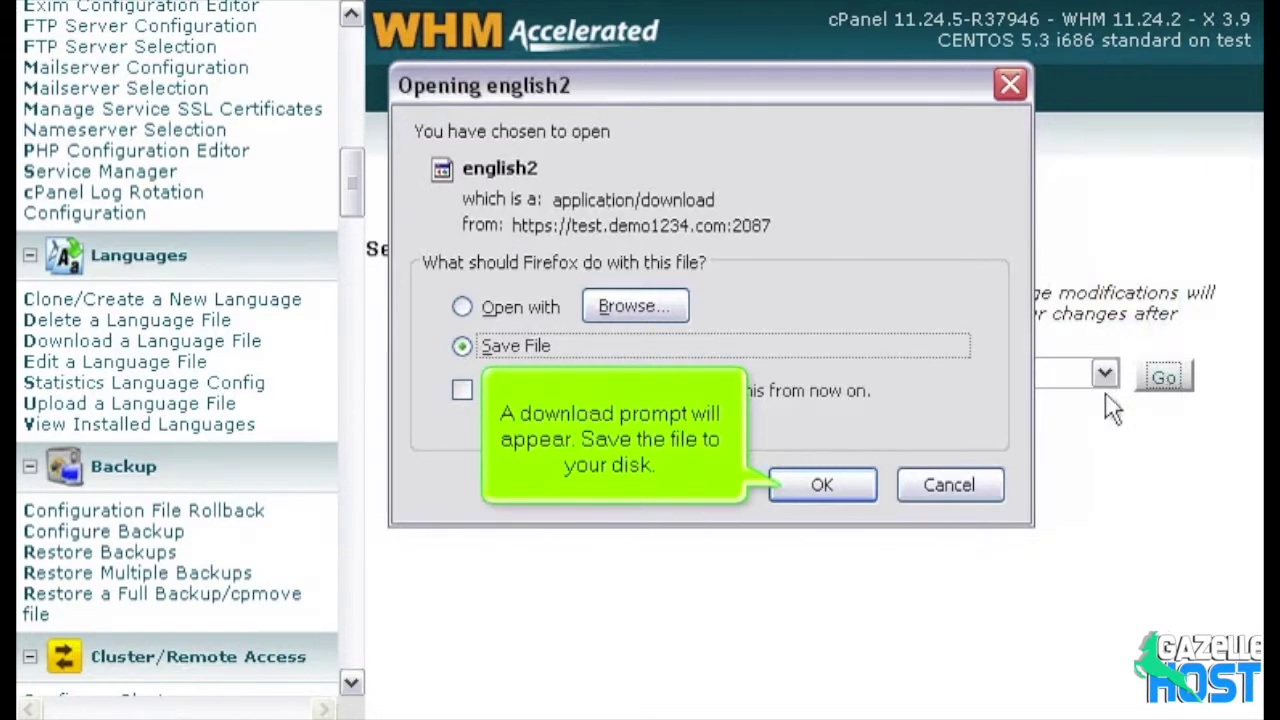
pyautogui.click(822, 485)
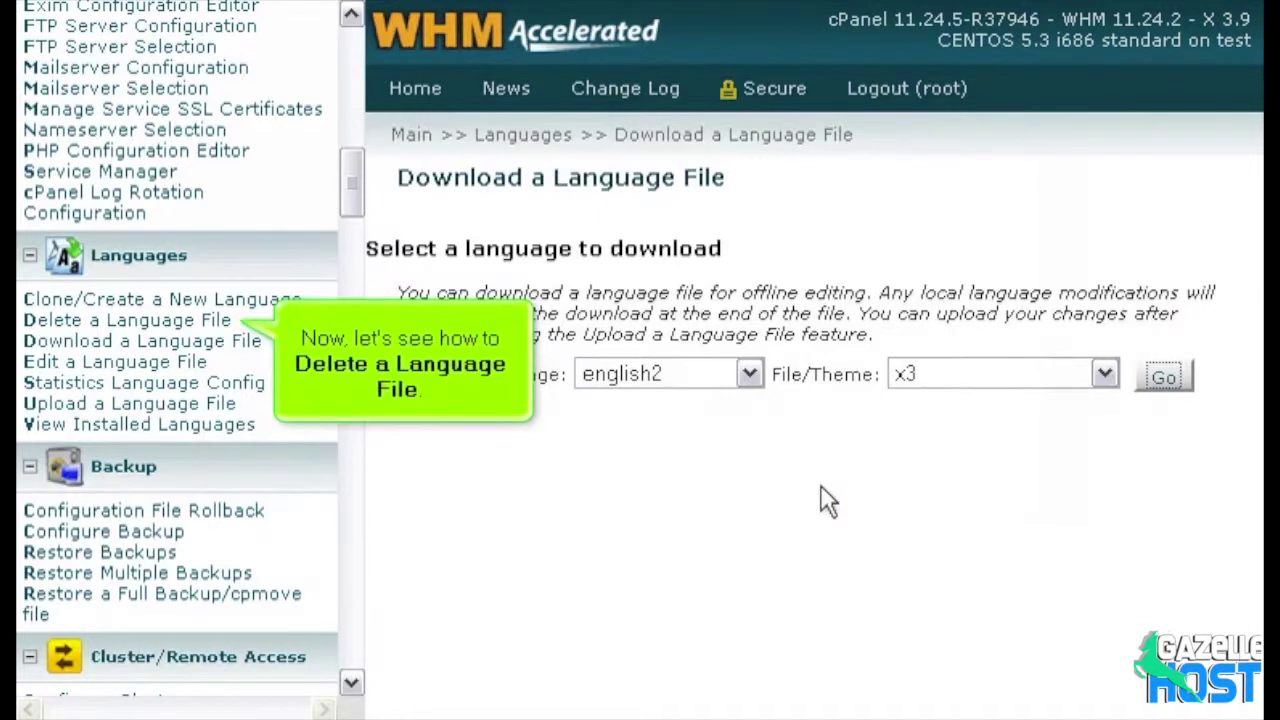
# Step: Delete the english2 language files for Root, Addons & All Themes
pyautogui.click(163, 321)
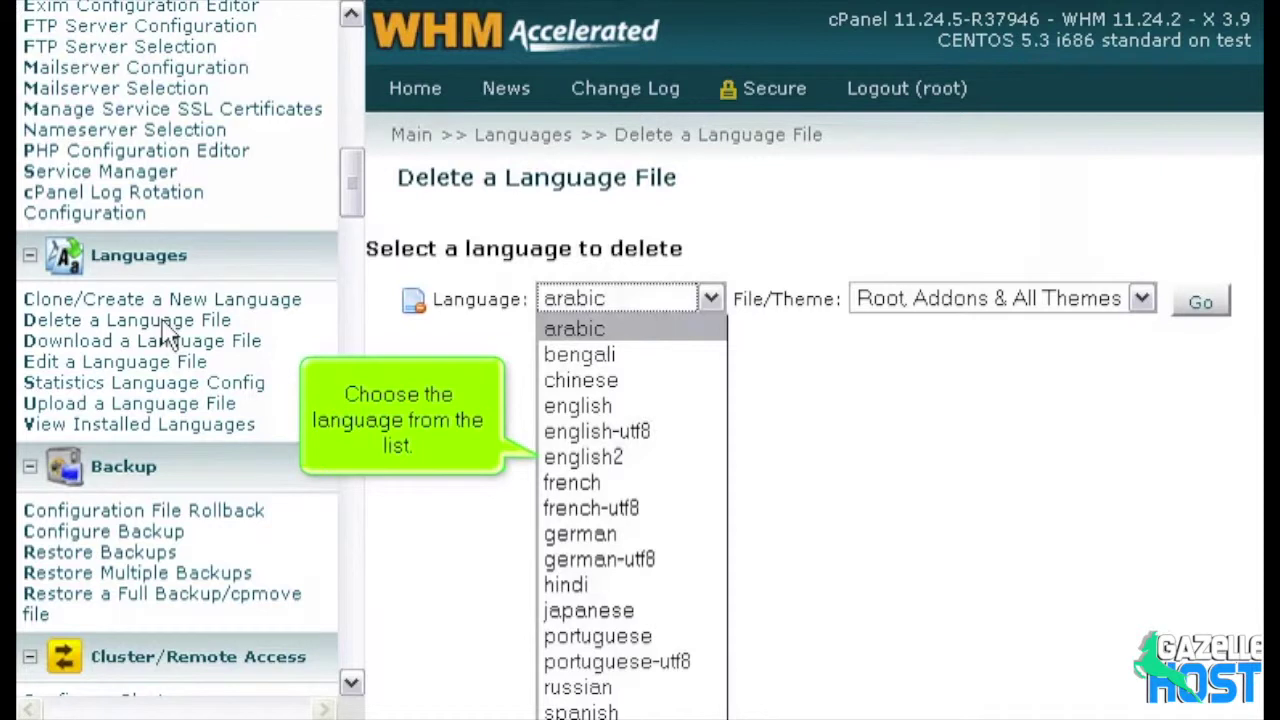
pyautogui.click(580, 457)
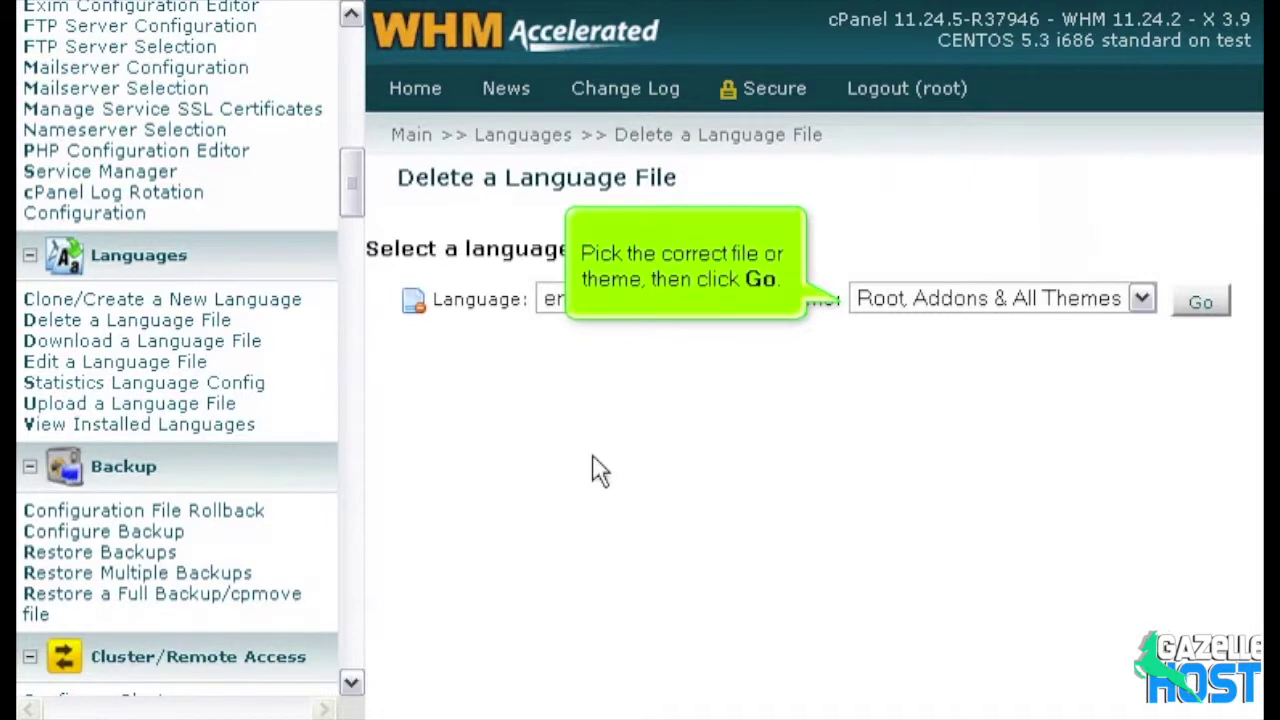
pyautogui.click(1195, 305)
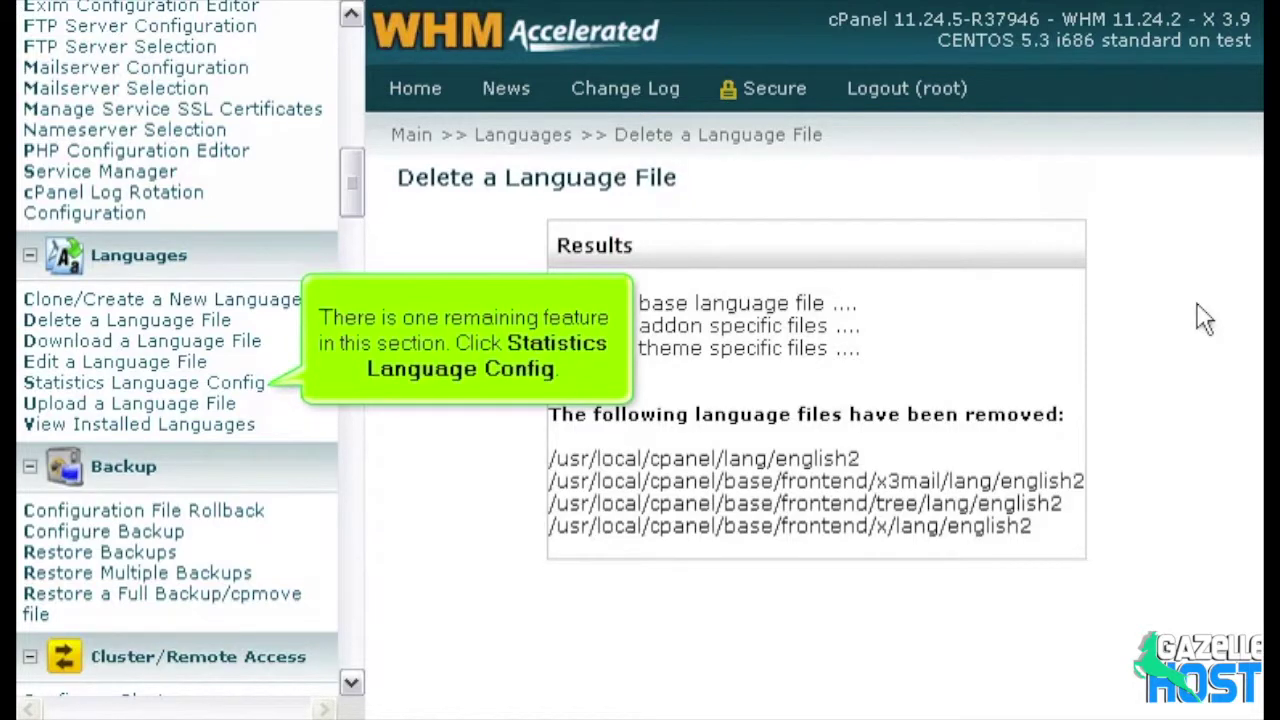
# Step: Open the statistics language configuration and review the Webalizer, Analog and Awstats settings for each cPanel language
pyautogui.click(145, 388)
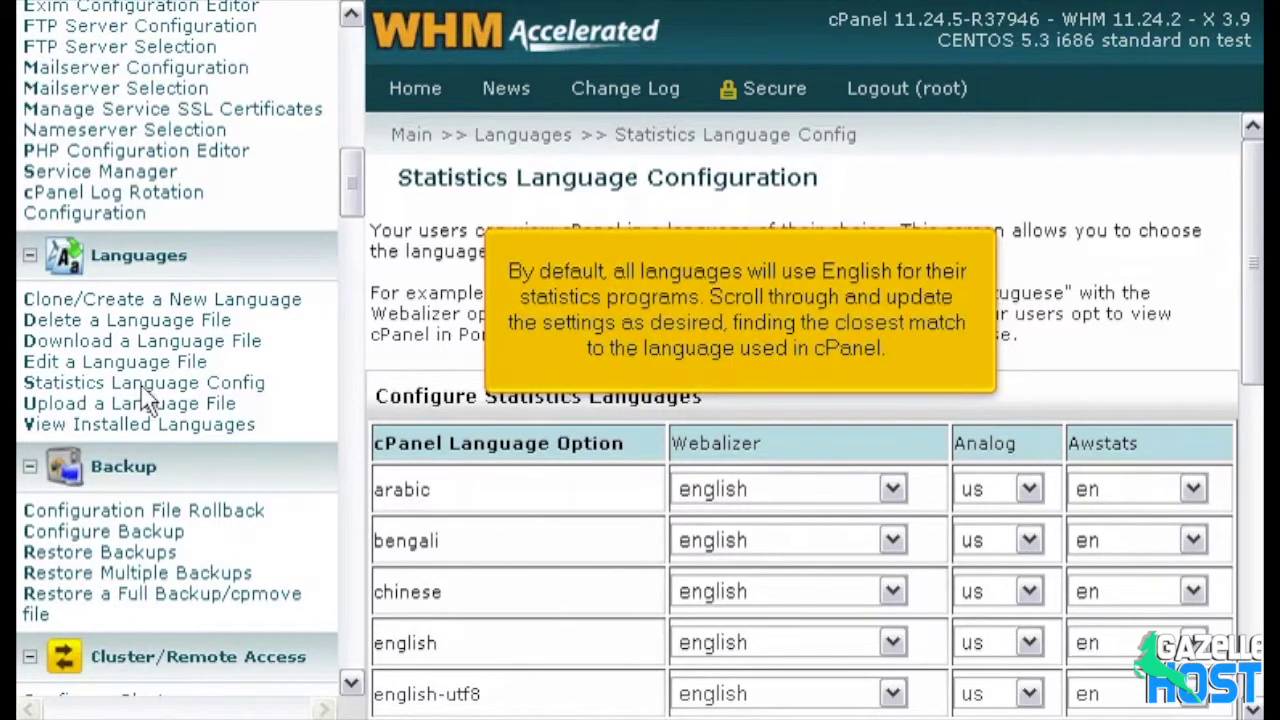
pyautogui.press('End')
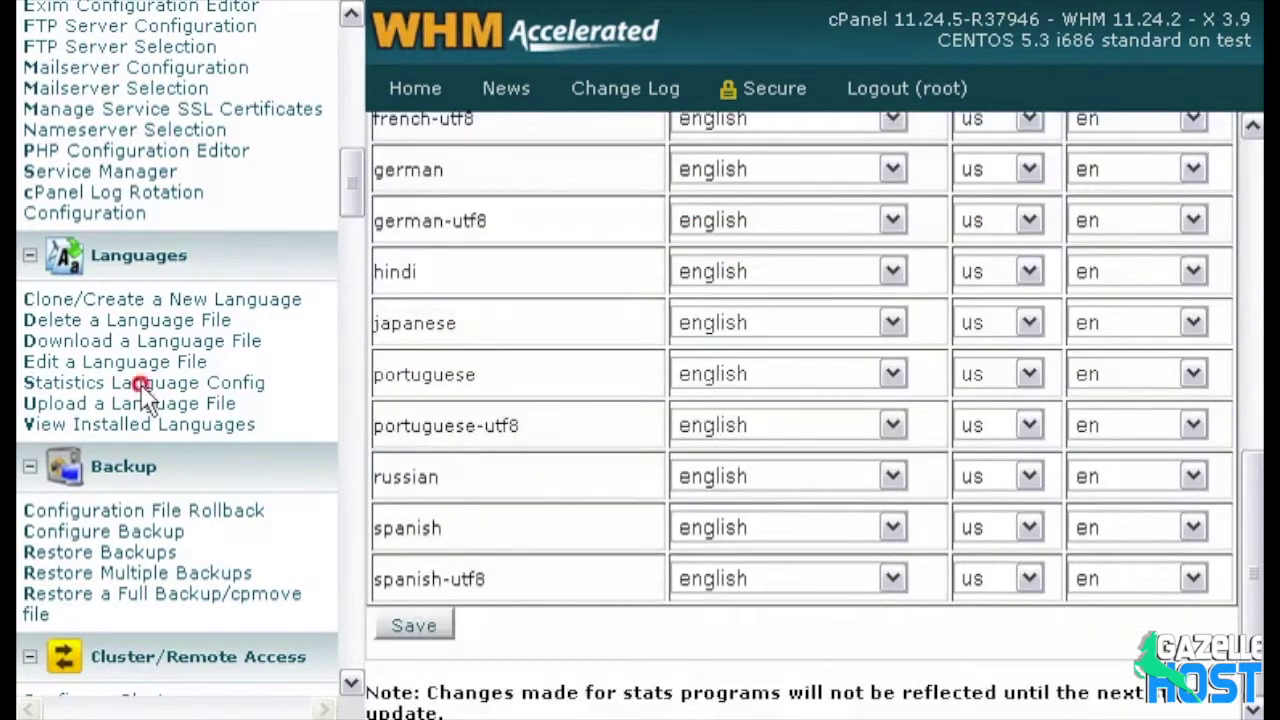